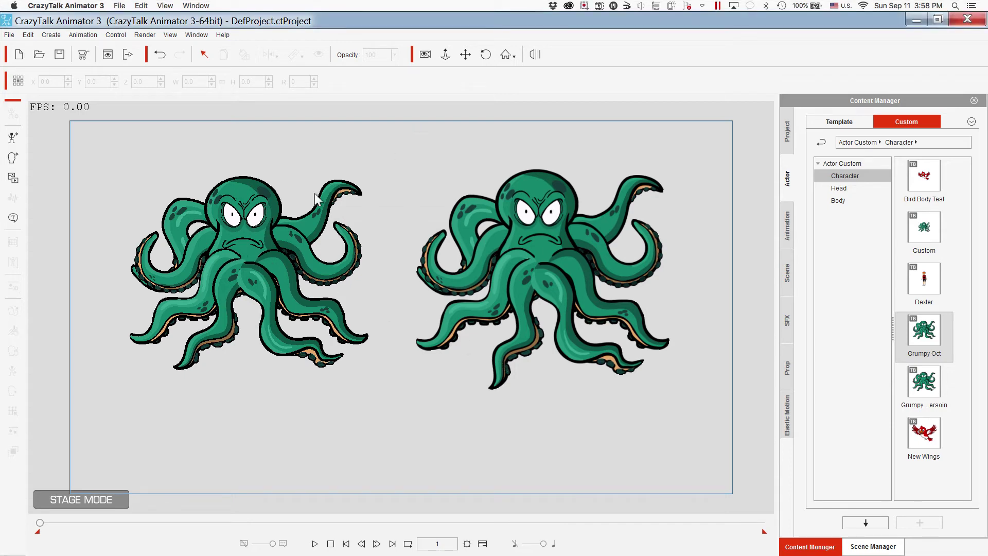
- Select each octopus in turn, finishing with the left octopus selected
{"action": "left_click", "coordinate": [231, 216]}
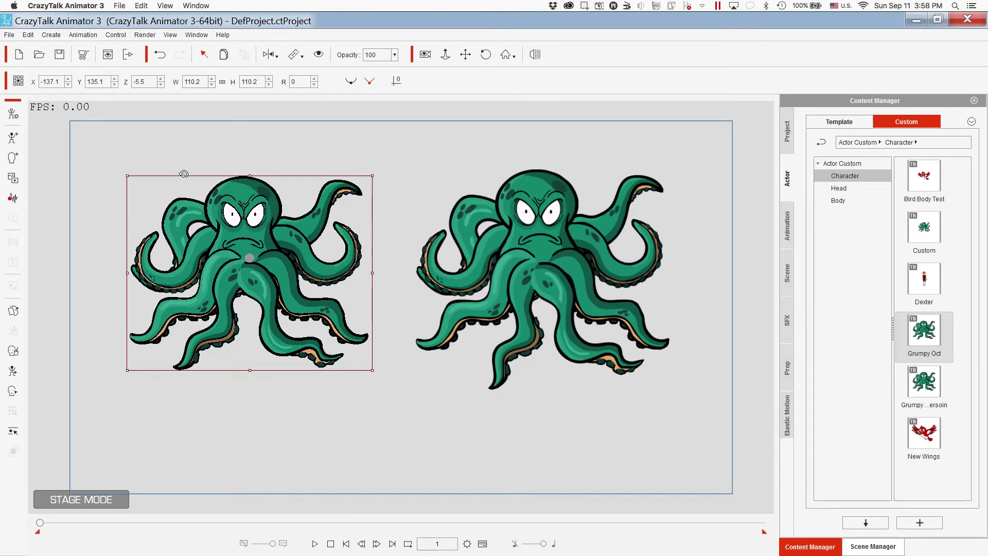
{"action": "left_click", "coordinate": [512, 204]}
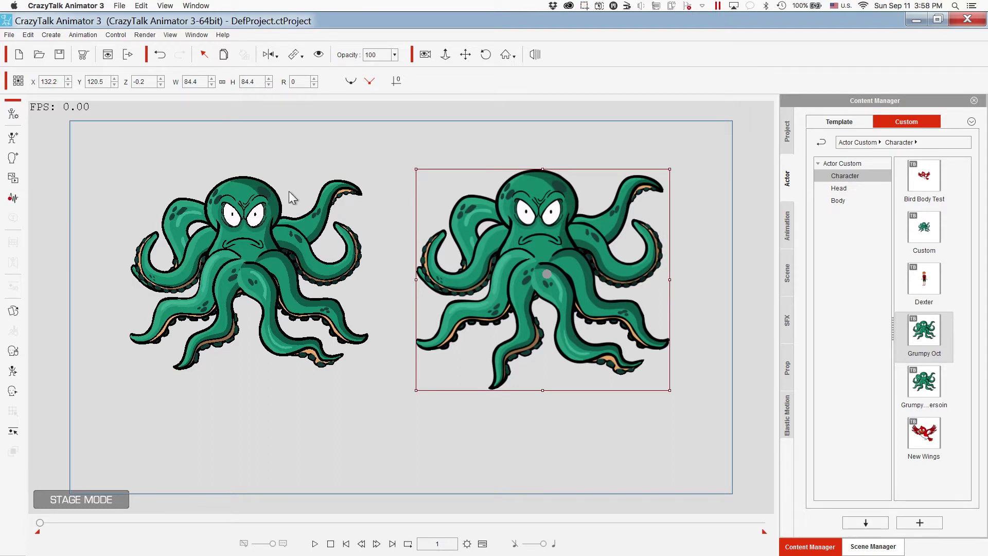
{"action": "left_click", "coordinate": [233, 247]}
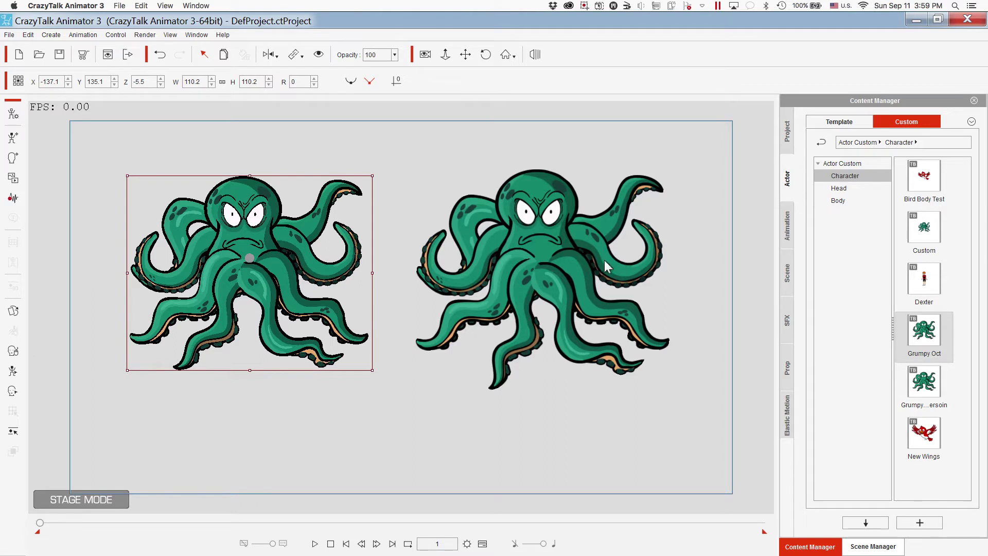
{"action": "left_click", "coordinate": [551, 276]}
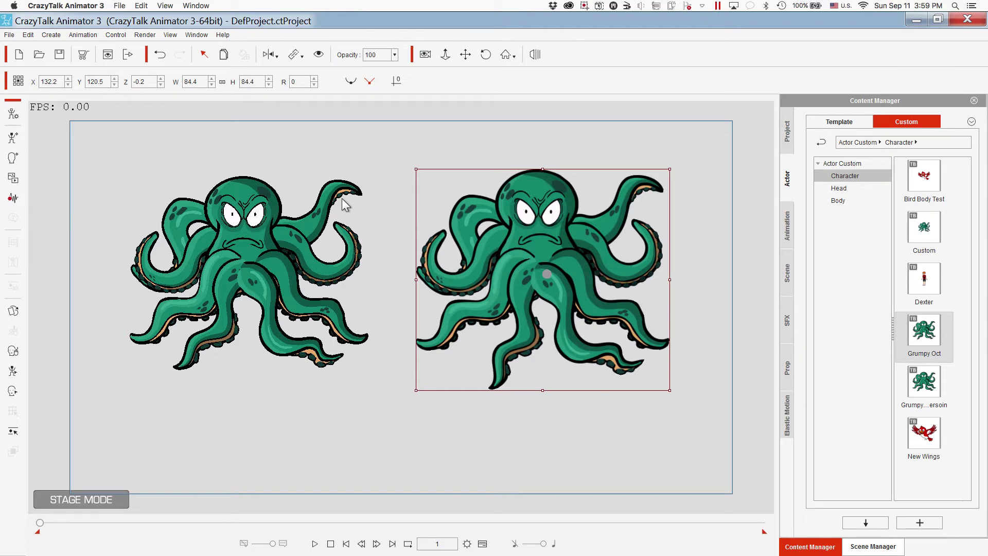
{"action": "left_click", "coordinate": [175, 336]}
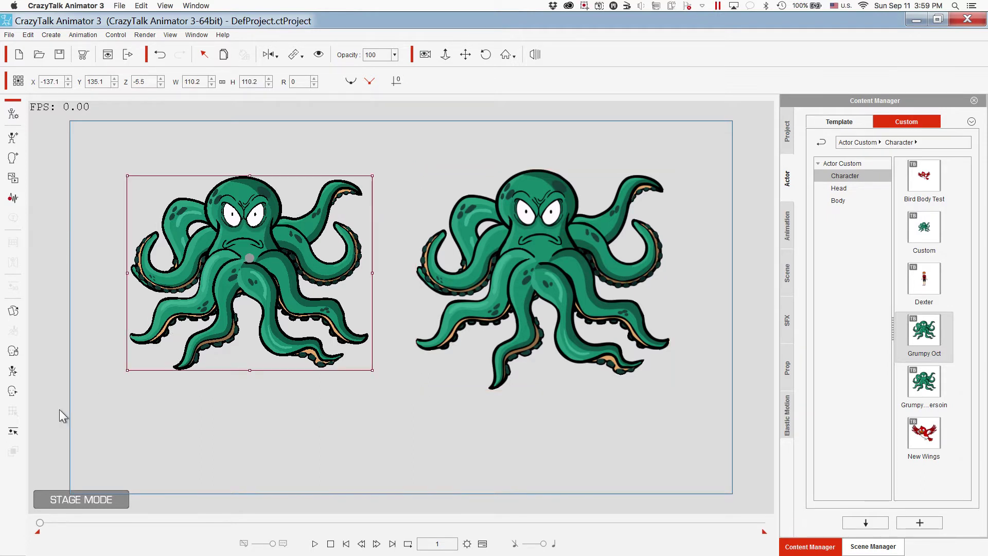
- Show the left octopus's bones and curl its upper-right tentacle tip into a hook
{"action": "left_click", "coordinate": [11, 431]}
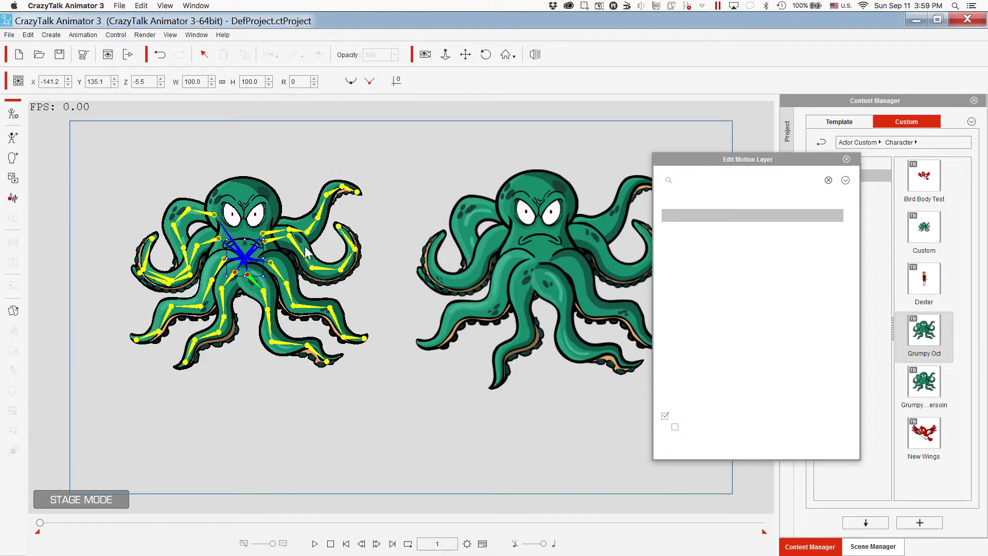
{"action": "left_click", "coordinate": [264, 236]}
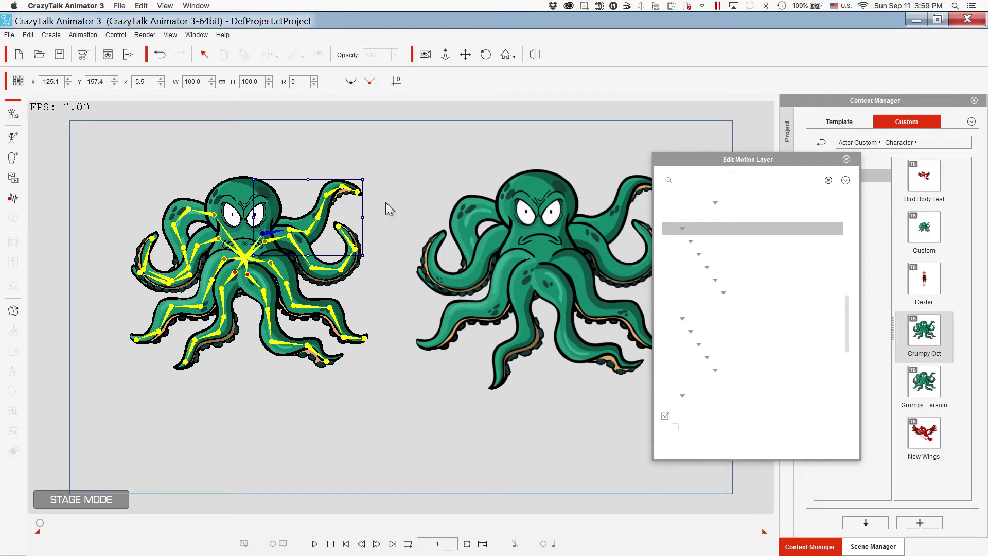
{"action": "left_click_drag", "start_coordinate": [370, 193], "coordinate": [344, 177]}
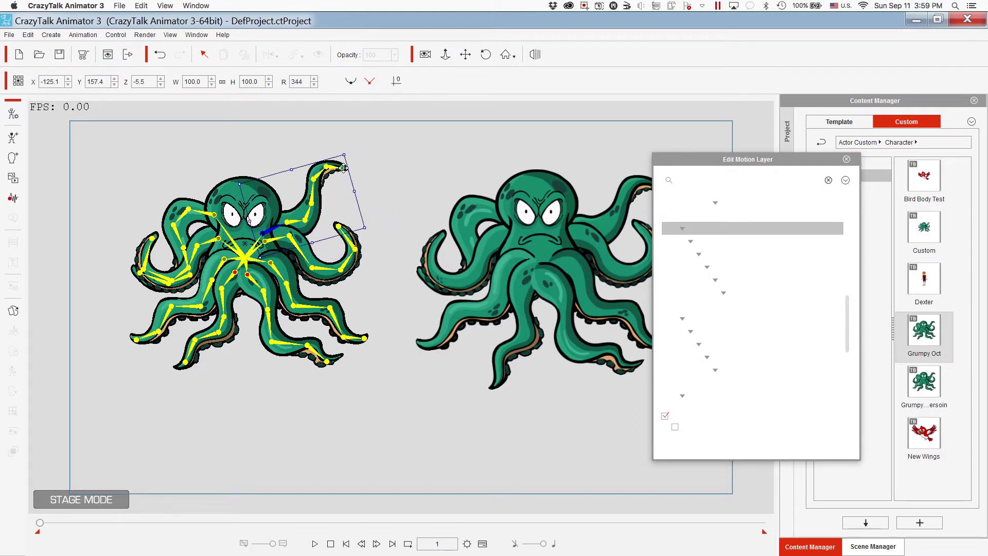
{"action": "left_click", "coordinate": [344, 168]}
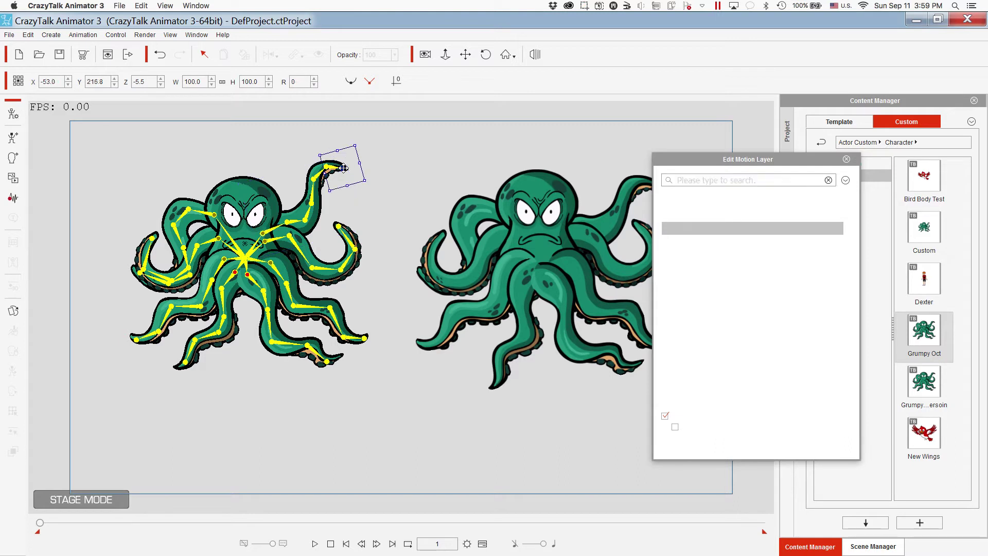
{"action": "left_click", "coordinate": [315, 186]}
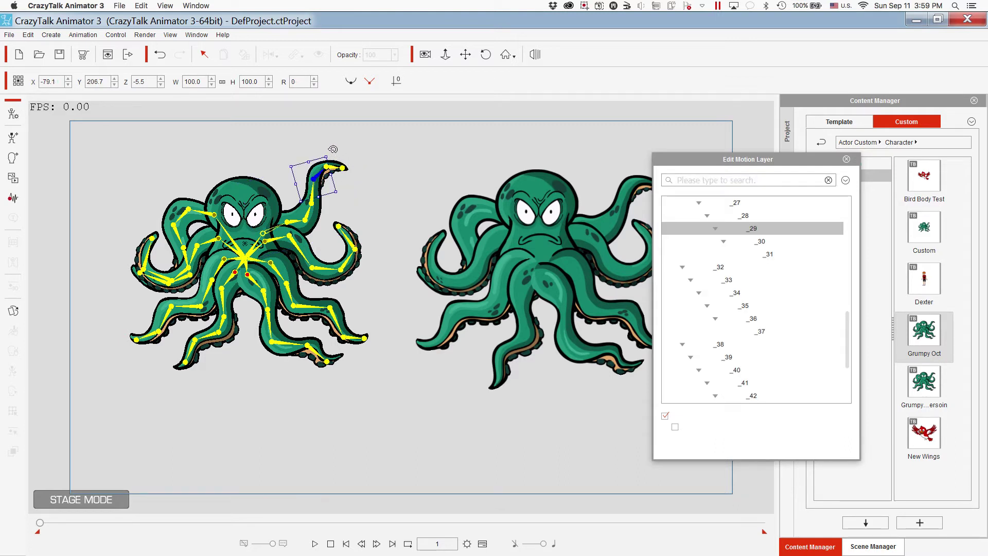
{"action": "left_click_drag", "start_coordinate": [353, 169], "coordinate": [347, 104]}
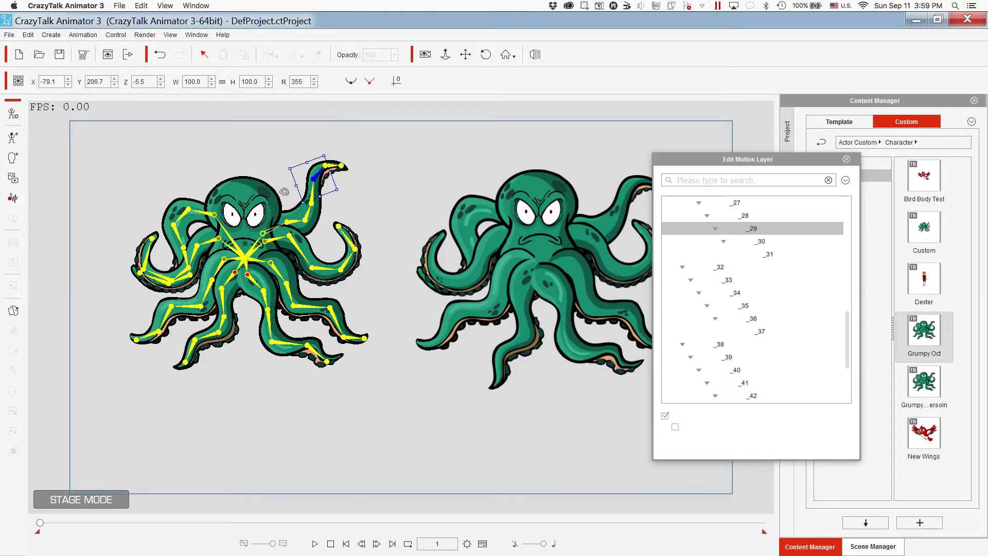
{"action": "left_click", "coordinate": [265, 235]}
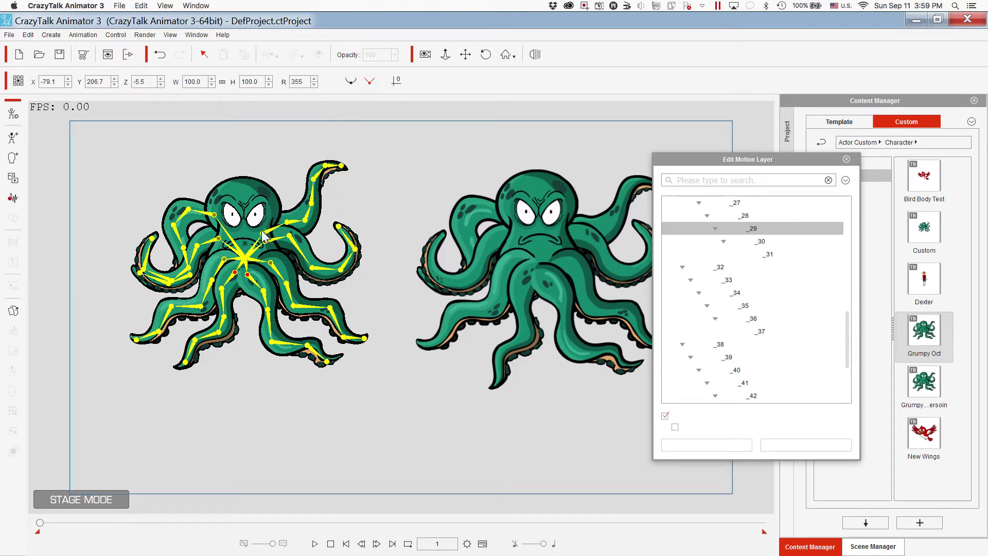
{"action": "left_click", "coordinate": [216, 222]}
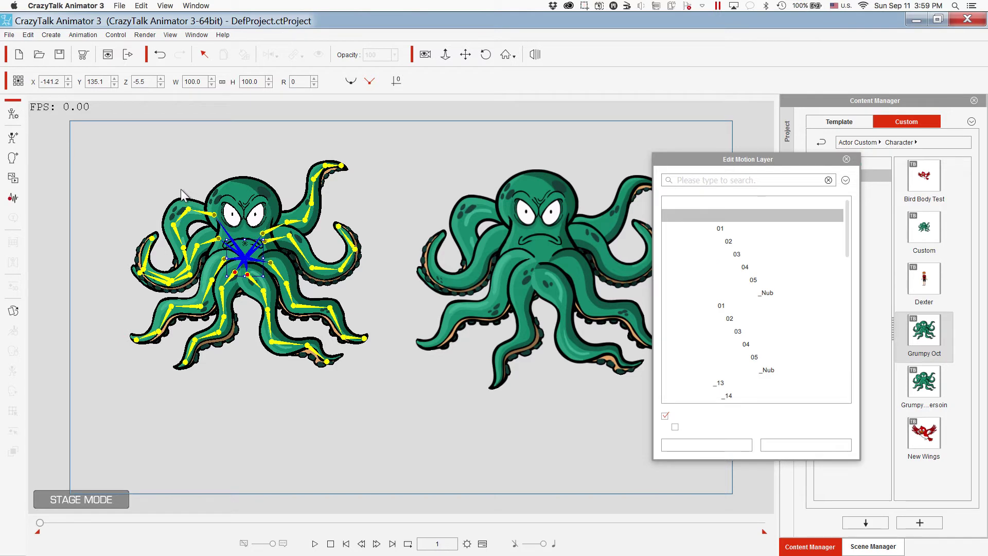
- Swing the left octopus's lower-left tentacle outward and raise its upper-left tentacle at bone _44
{"action": "left_click", "coordinate": [232, 277]}
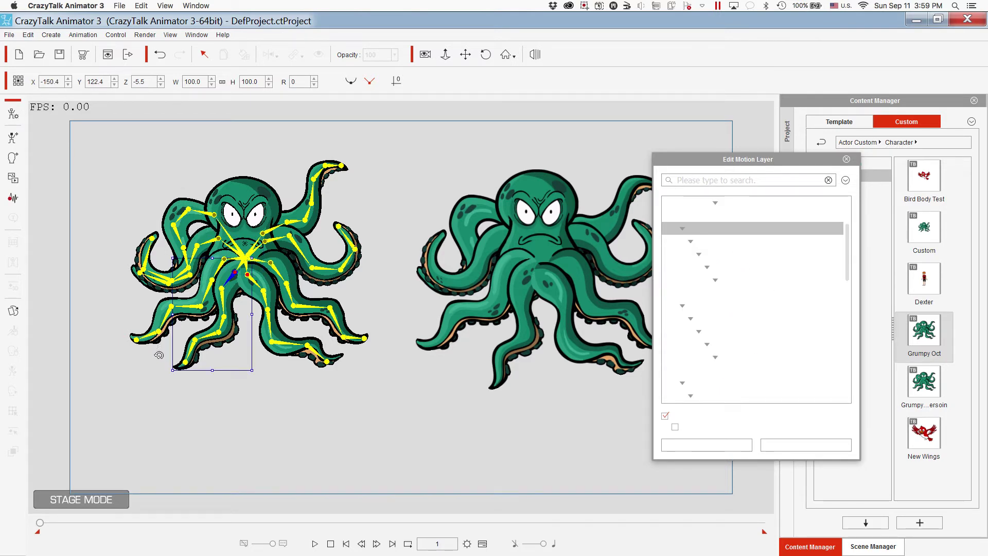
{"action": "mouse_move", "coordinate": [159, 355]}
{"action": "left_mouse_down"}
{"action": "mouse_move", "coordinate": [203, 398]}
{"action": "mouse_move", "coordinate": [97, 337]}
{"action": "mouse_move", "coordinate": [97, 323]}
{"action": "mouse_move", "coordinate": [149, 345]}
{"action": "left_mouse_up"}
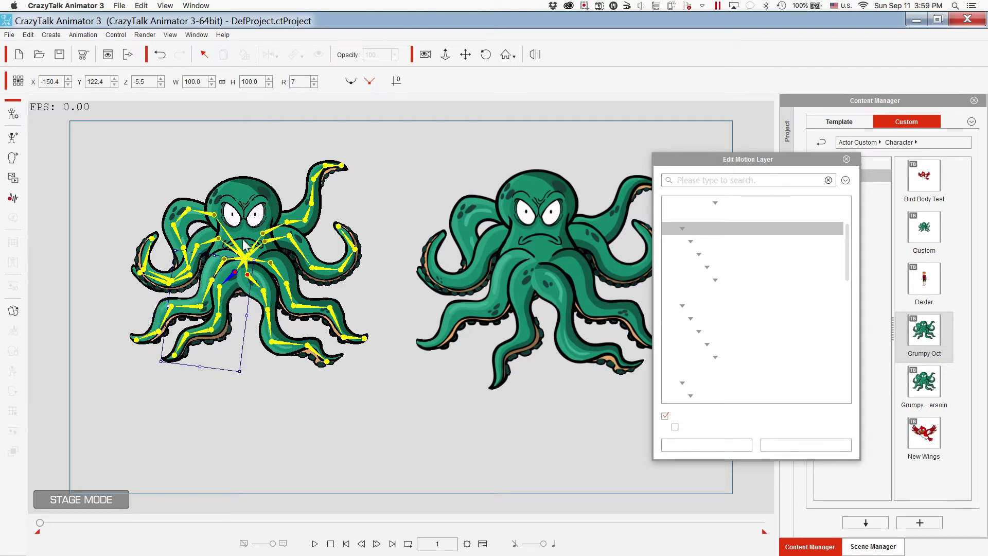
{"action": "left_click", "coordinate": [212, 212]}
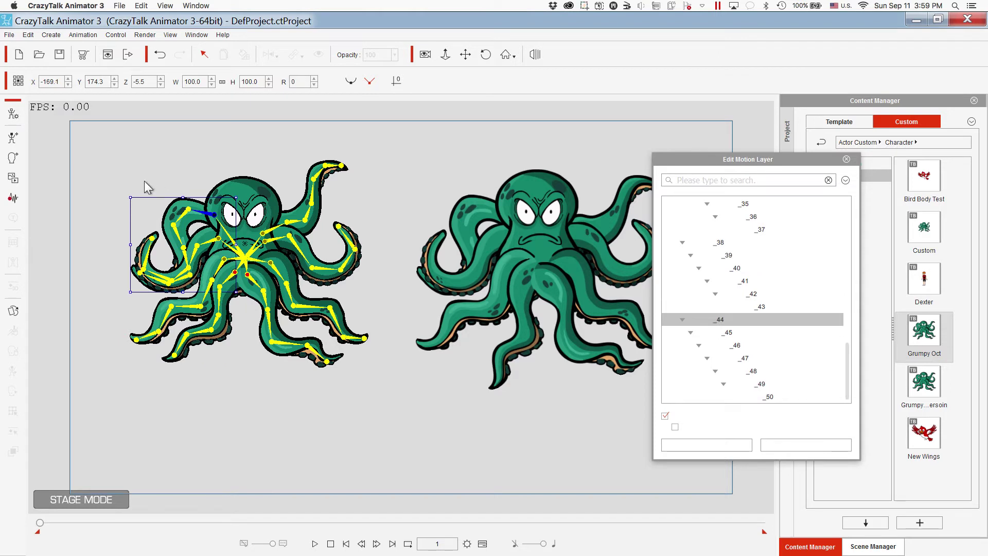
{"action": "left_click_drag", "start_coordinate": [131, 160], "coordinate": [154, 144]}
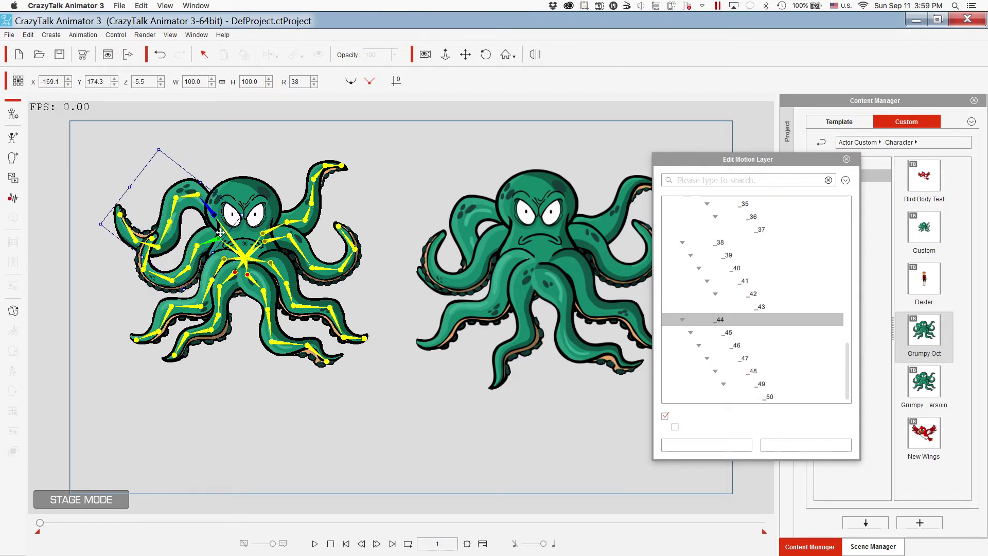
- Re-angle the left tentacle at bone _38, then show the right octopus's bones
{"action": "left_click", "coordinate": [155, 242]}
{"action": "mouse_move", "coordinate": [115, 277]}
{"action": "left_mouse_down"}
{"action": "mouse_move", "coordinate": [106, 315]}
{"action": "mouse_move", "coordinate": [99, 265]}
{"action": "mouse_move", "coordinate": [115, 284]}
{"action": "mouse_move", "coordinate": [105, 263]}
{"action": "mouse_move", "coordinate": [93, 263]}
{"action": "mouse_move", "coordinate": [116, 264]}
{"action": "mouse_move", "coordinate": [121, 277]}
{"action": "left_mouse_up"}
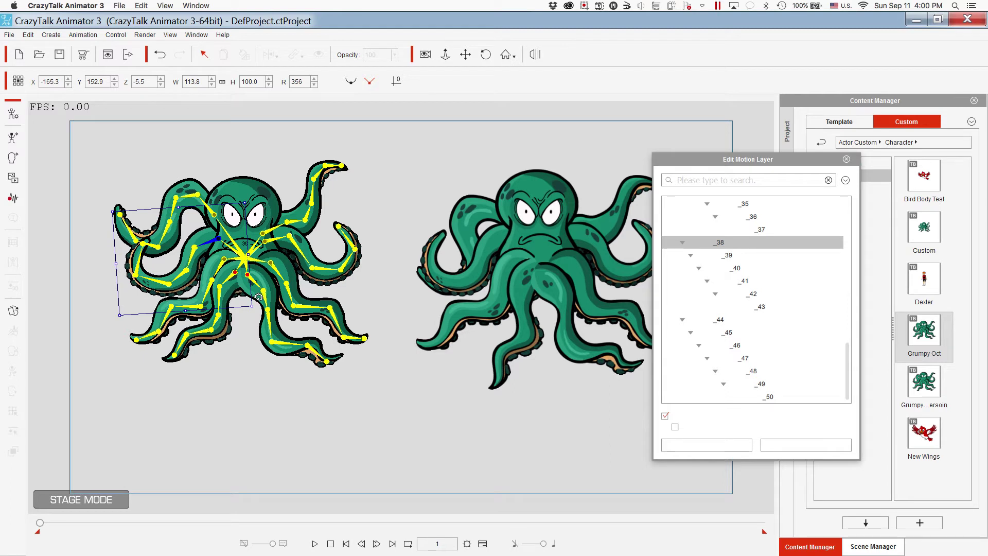
{"action": "left_click_drag", "start_coordinate": [258, 297], "coordinate": [257, 275]}
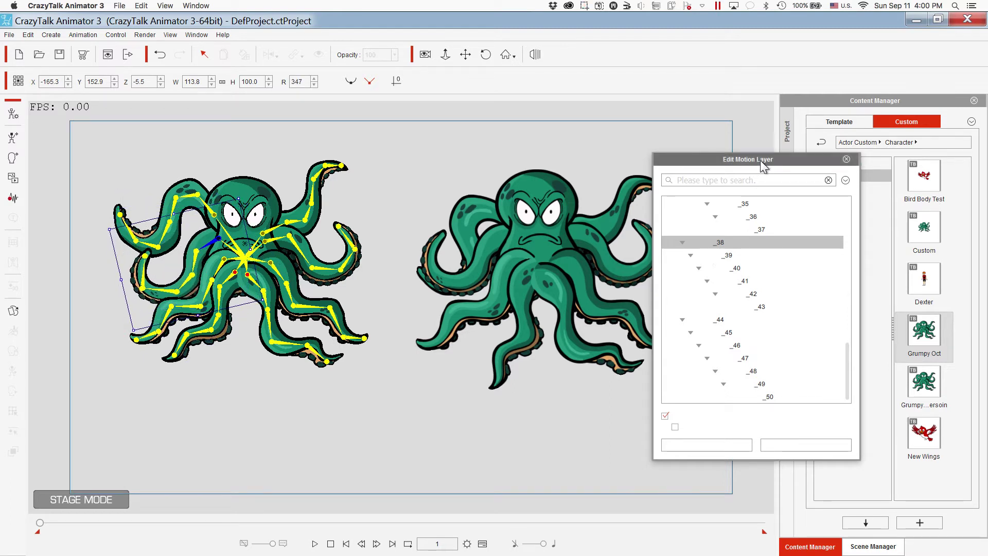
{"action": "left_click", "coordinate": [557, 233]}
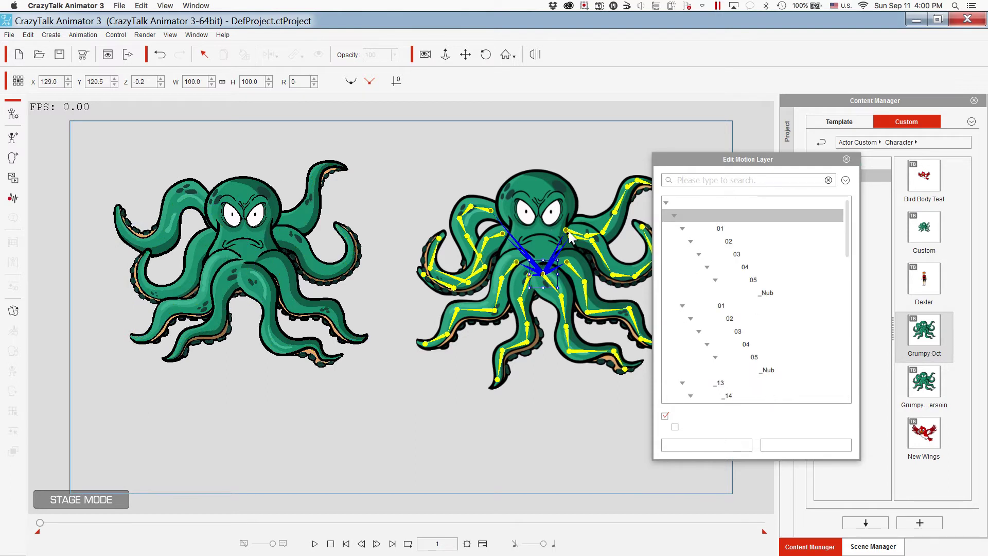
- Move the bone list aside and swing the right octopus's lower tentacle at chain 01
{"action": "left_click_drag", "start_coordinate": [730, 158], "coordinate": [783, 122]}
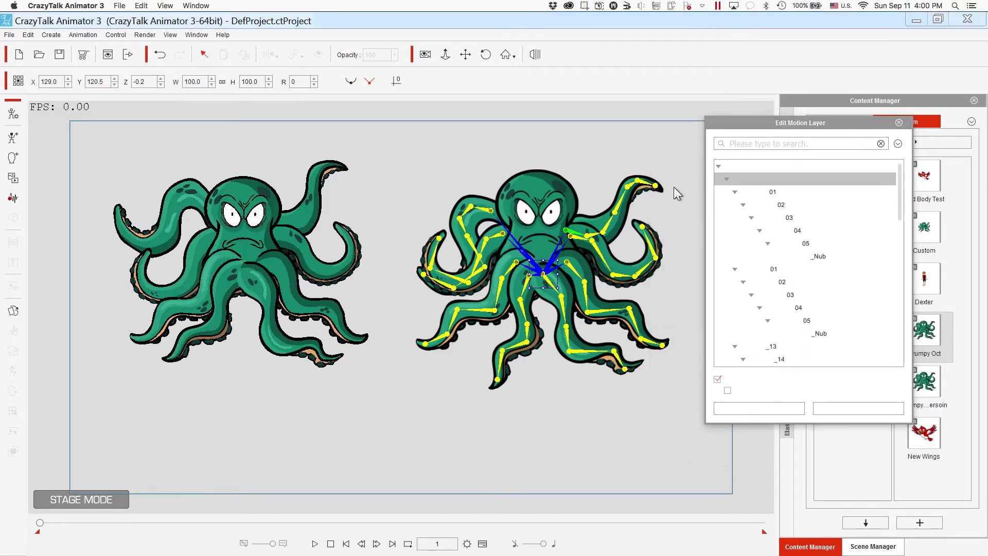
{"action": "left_click", "coordinate": [528, 278]}
{"action": "left_click", "coordinate": [528, 279]}
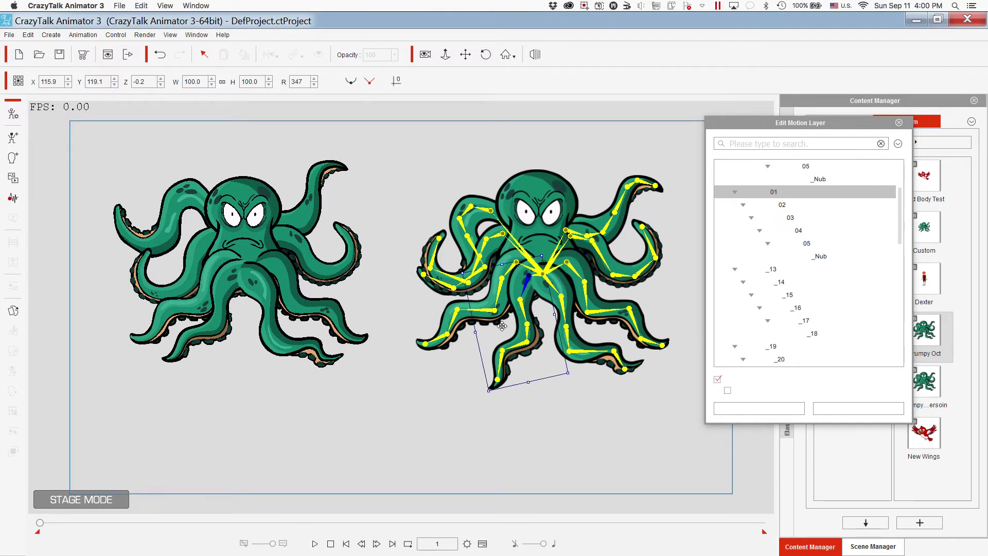
{"action": "left_click_drag", "start_coordinate": [572, 369], "coordinate": [553, 388]}
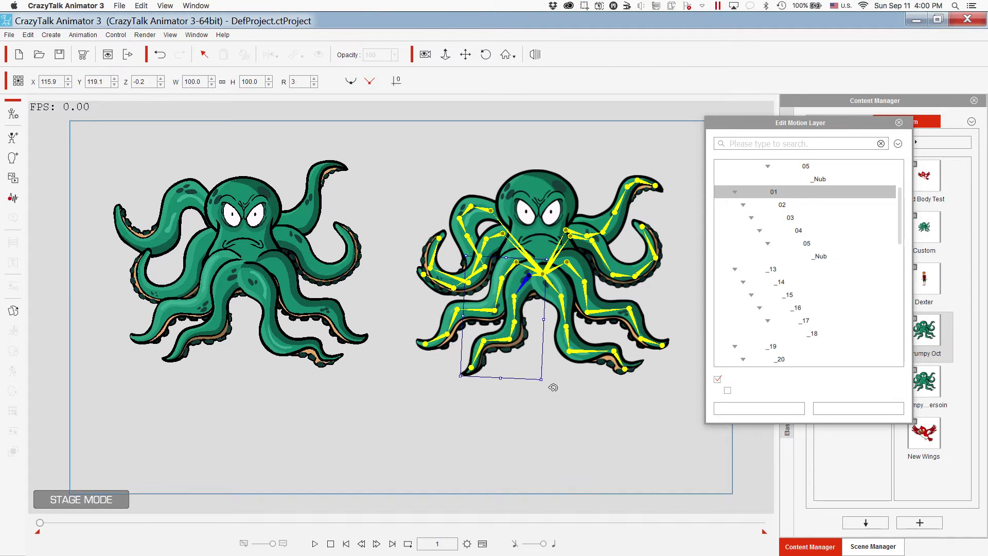
- Curl the upper-right tentacle into a tight loop by rotating its tip bones and base bone _26
{"action": "left_click", "coordinate": [566, 233]}
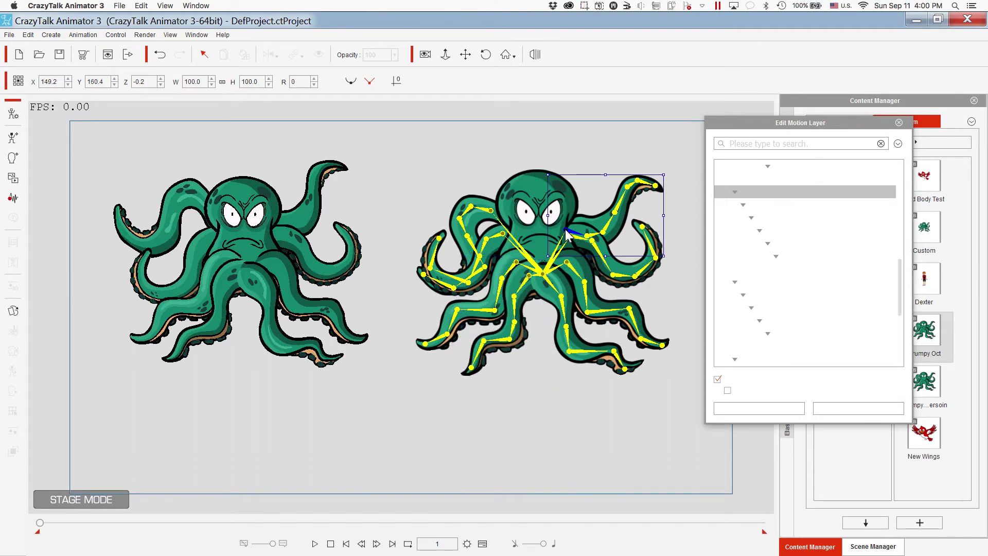
{"action": "left_click_drag", "start_coordinate": [641, 140], "coordinate": [619, 205]}
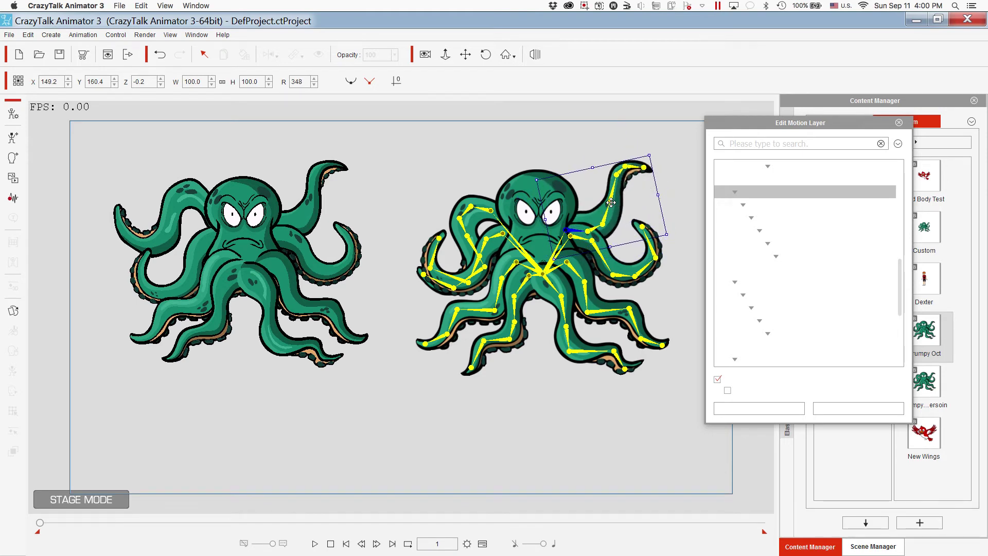
{"action": "left_click", "coordinate": [611, 202]}
{"action": "mouse_move", "coordinate": [631, 197]}
{"action": "left_mouse_down"}
{"action": "mouse_move", "coordinate": [627, 217]}
{"action": "mouse_move", "coordinate": [631, 202]}
{"action": "left_mouse_up"}
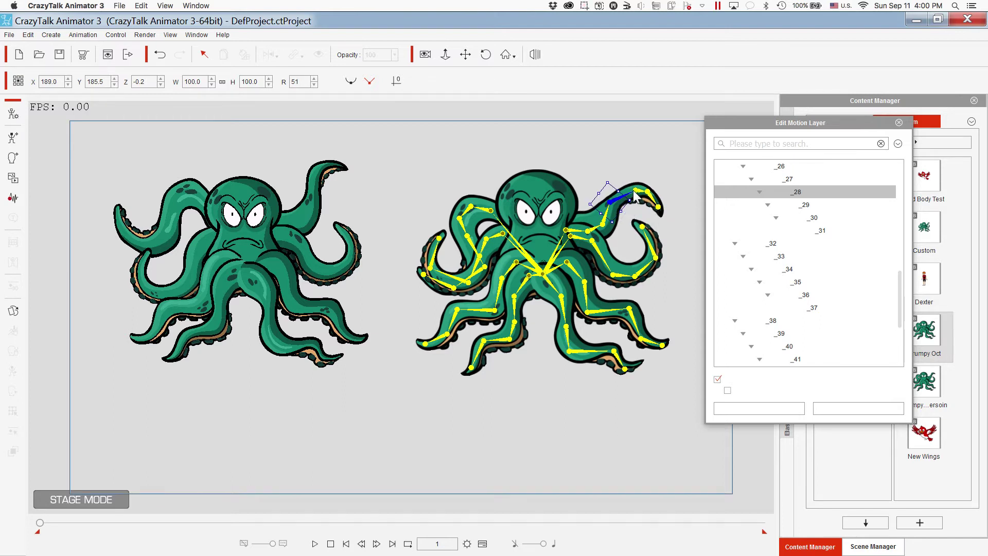
{"action": "left_click", "coordinate": [636, 195]}
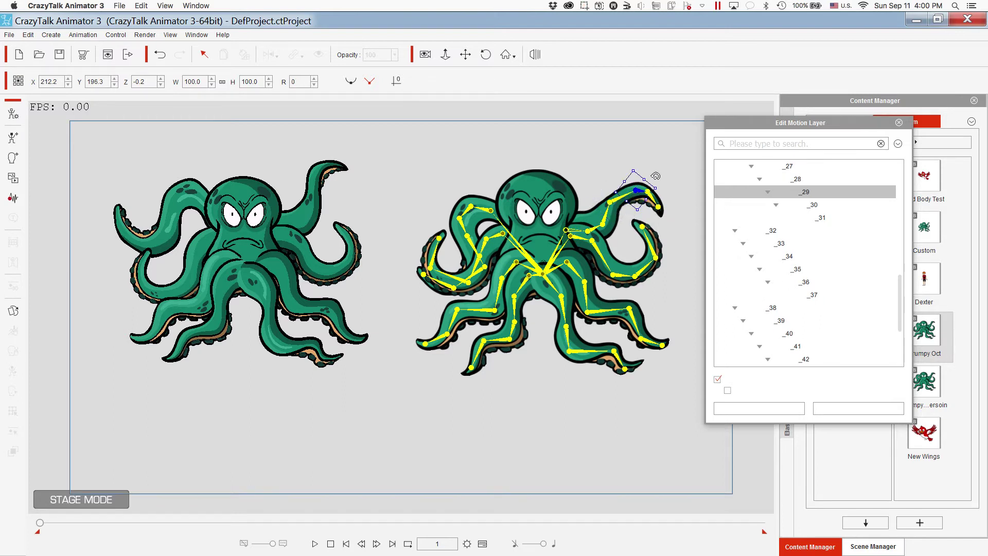
{"action": "mouse_move", "coordinate": [648, 175]}
{"action": "left_mouse_down"}
{"action": "mouse_move", "coordinate": [631, 173]}
{"action": "mouse_move", "coordinate": [654, 169]}
{"action": "left_mouse_up"}
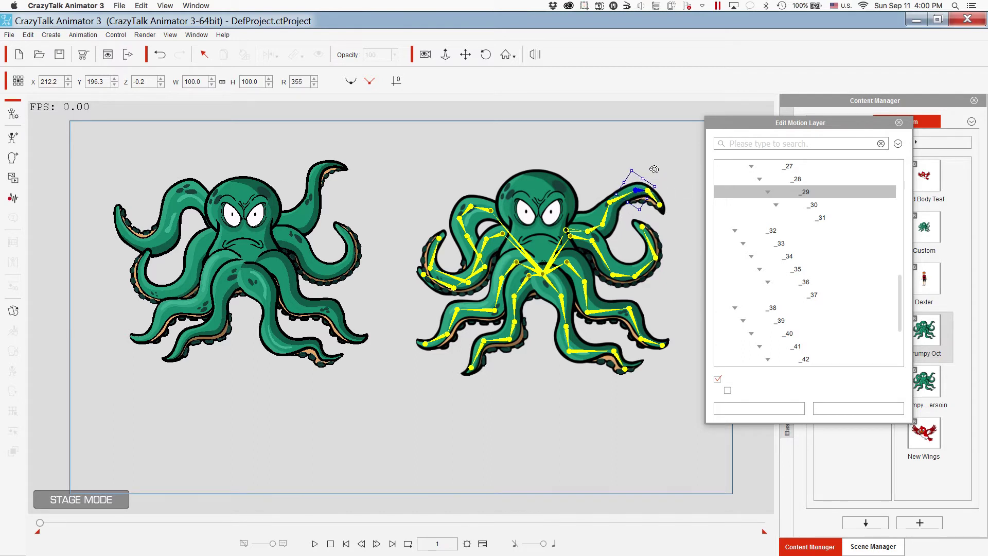
{"action": "left_click", "coordinate": [592, 236]}
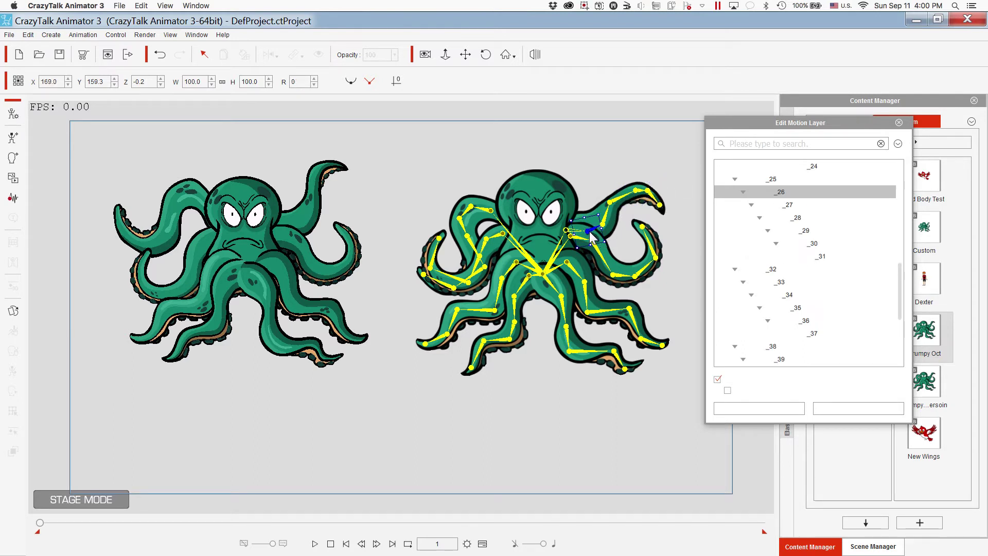
{"action": "left_click_drag", "start_coordinate": [593, 209], "coordinate": [576, 190]}
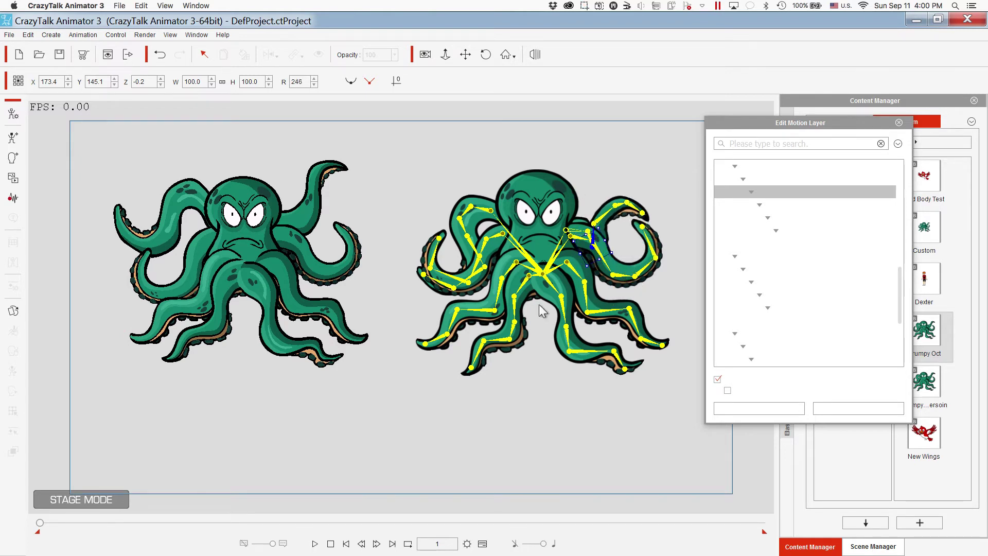
{"action": "left_click", "coordinate": [529, 282]}
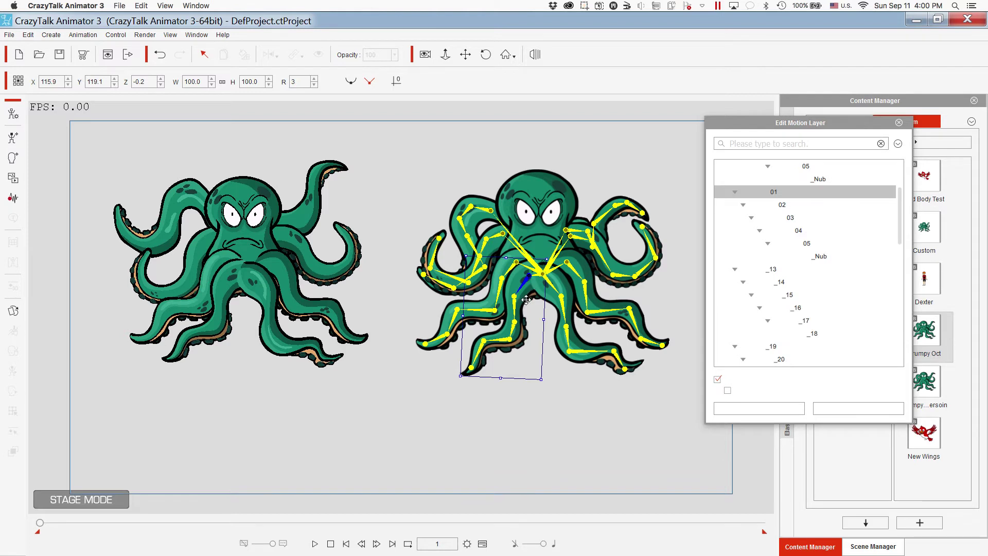
- Bend the front tentacle rightward via bones 01–05, swing its lower section left and curl the tip
{"action": "mouse_move", "coordinate": [529, 387]}
{"action": "left_mouse_down"}
{"action": "mouse_move", "coordinate": [566, 384]}
{"action": "mouse_move", "coordinate": [535, 386]}
{"action": "left_mouse_up"}
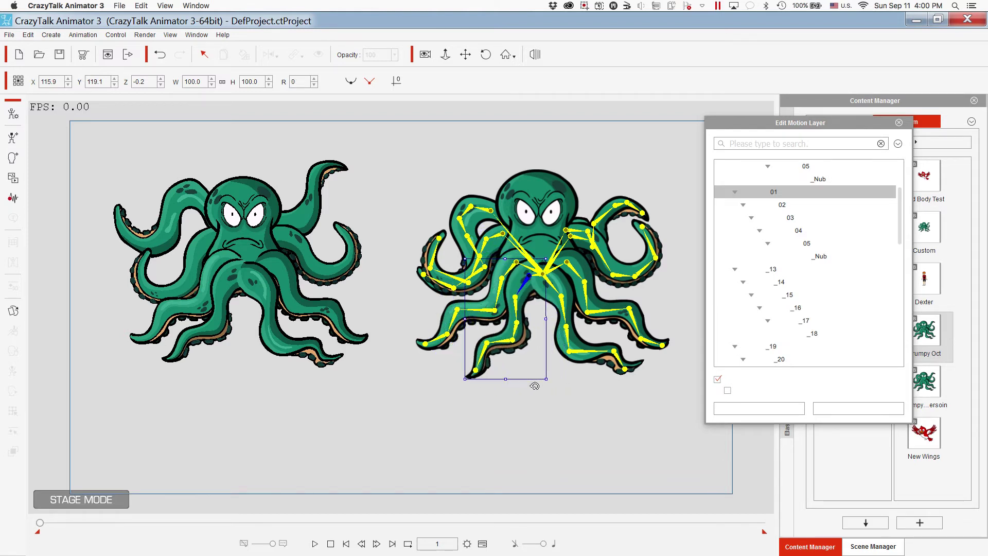
{"action": "left_click", "coordinate": [517, 297]}
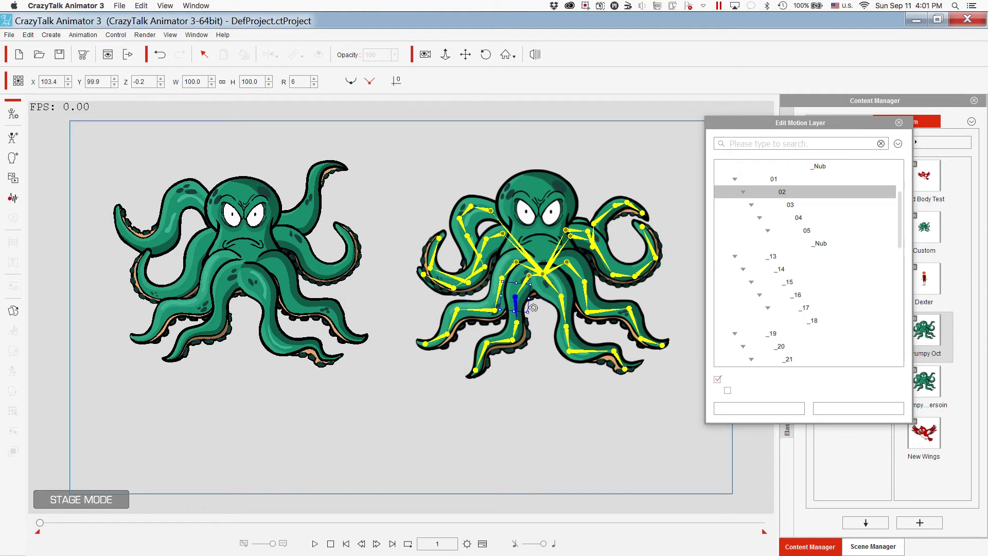
{"action": "left_click_drag", "start_coordinate": [534, 310], "coordinate": [541, 305]}
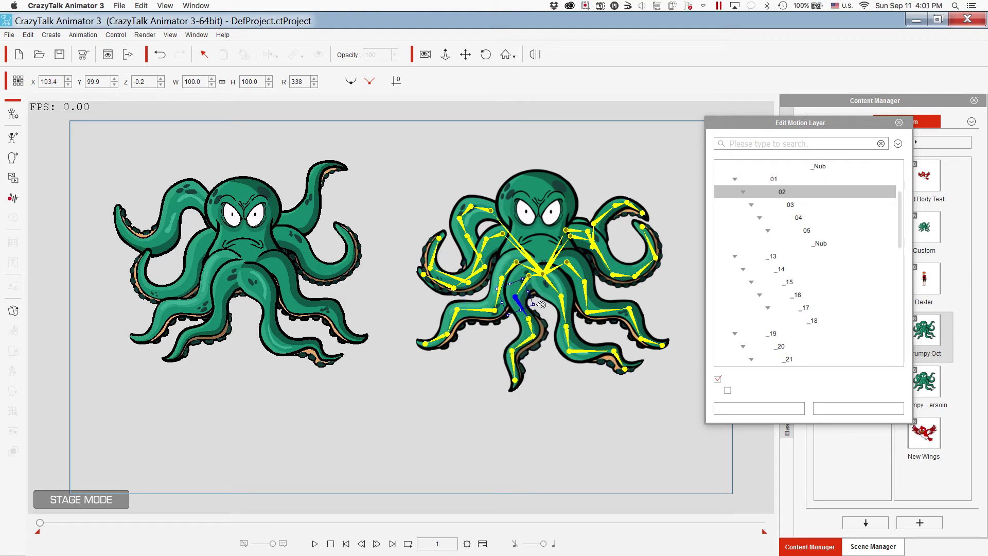
{"action": "left_click", "coordinate": [530, 325]}
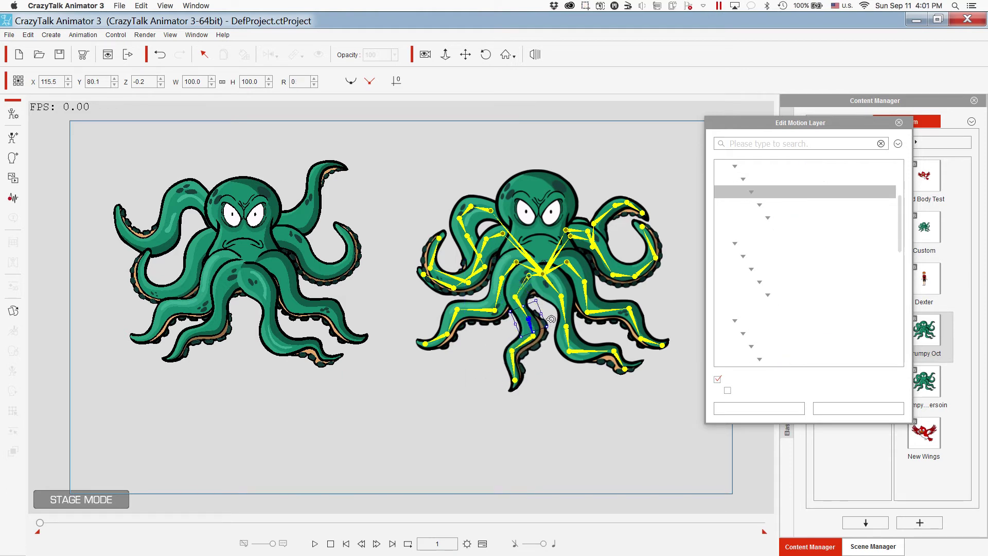
{"action": "left_click_drag", "start_coordinate": [550, 319], "coordinate": [542, 334]}
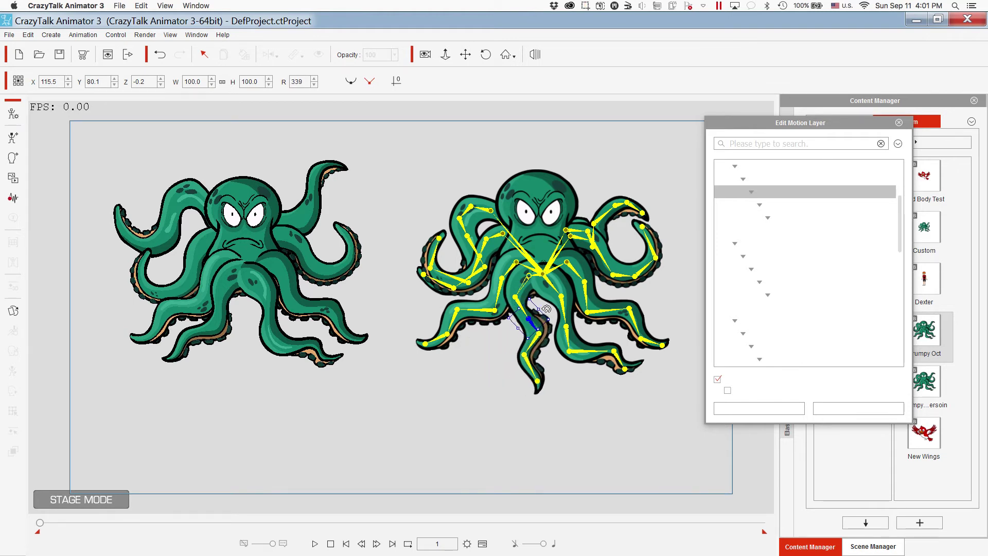
{"action": "left_click_drag", "start_coordinate": [547, 317], "coordinate": [543, 323]}
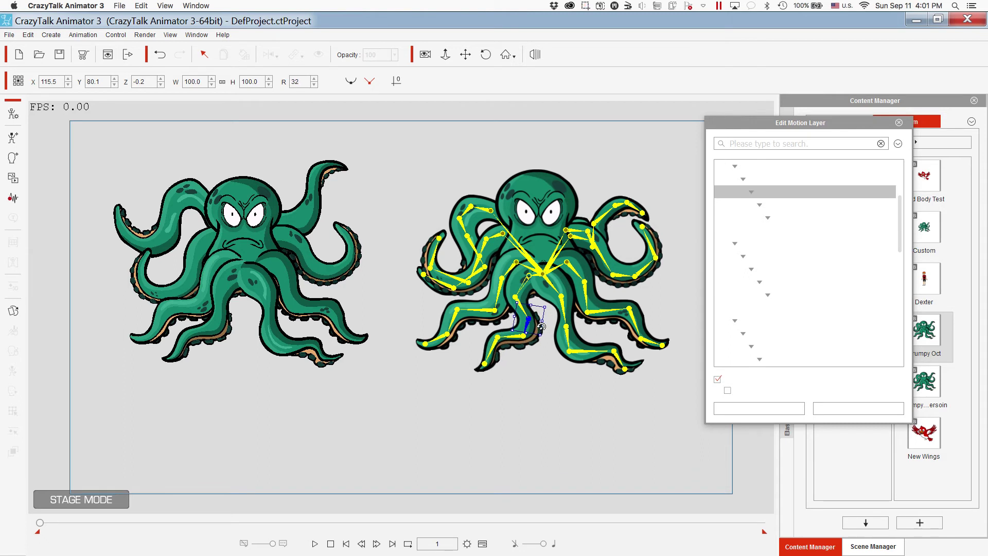
{"action": "left_click", "coordinate": [493, 342]}
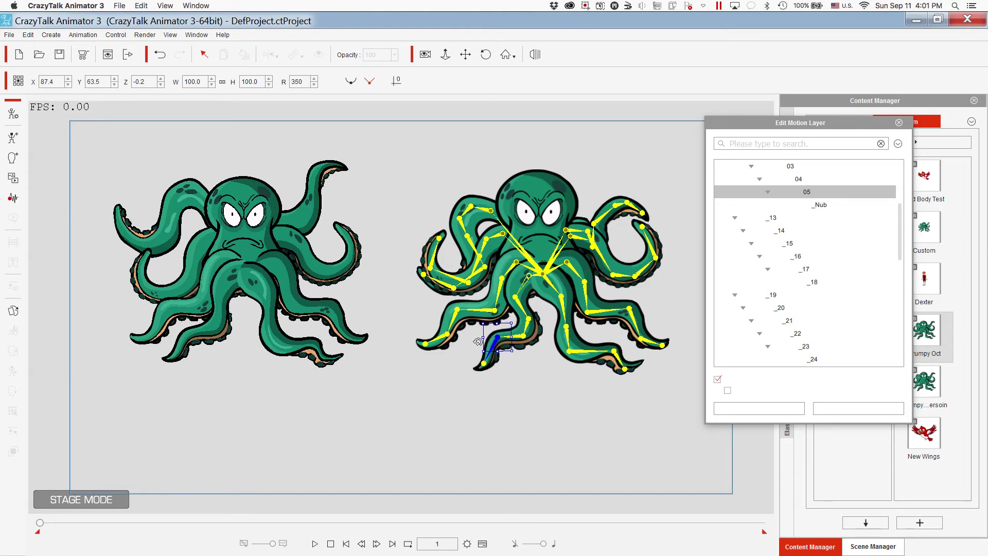
{"action": "left_click_drag", "start_coordinate": [483, 329], "coordinate": [484, 349]}
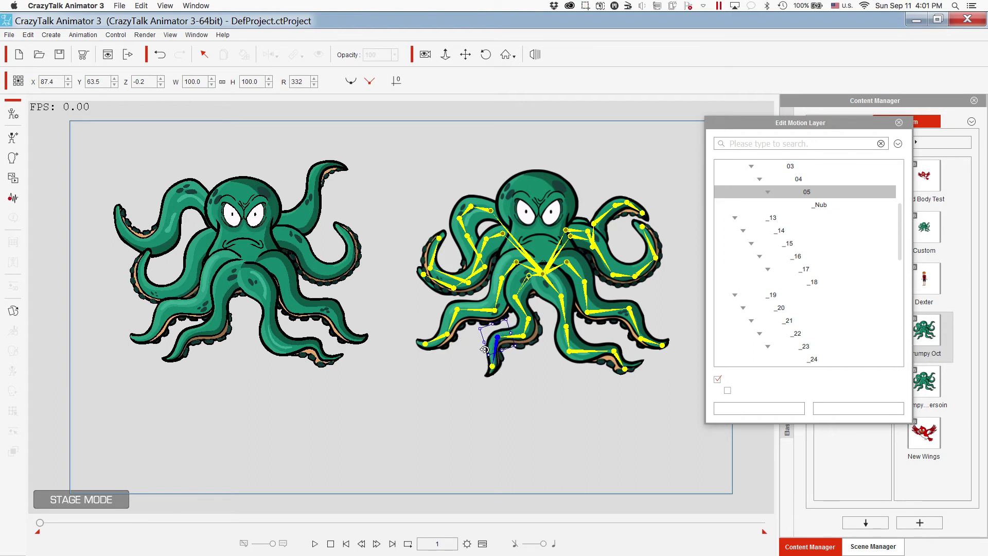
- Rotate lower-left tentacle bones _34, _35 and _36 to hook the tip outward
{"action": "left_click", "coordinate": [493, 311]}
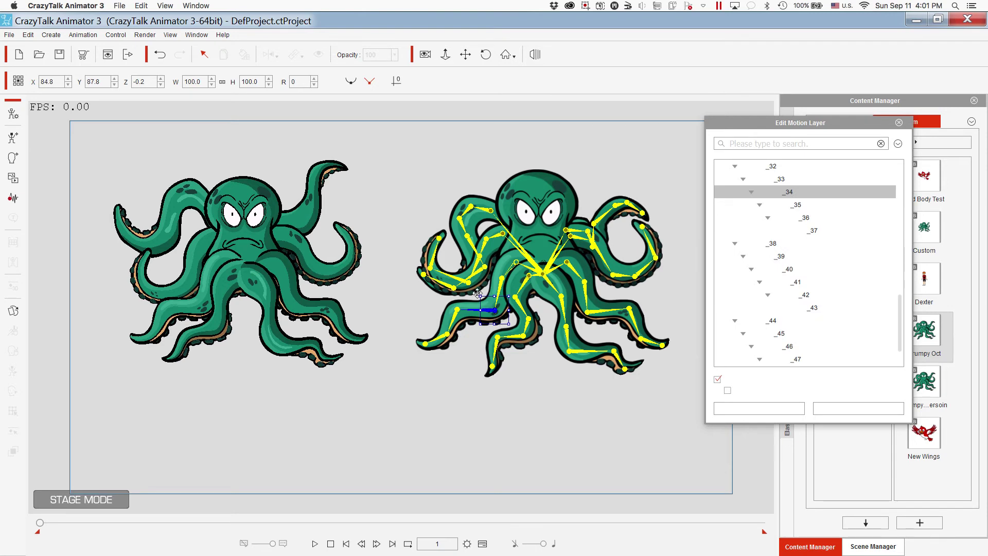
{"action": "mouse_move", "coordinate": [475, 297]}
{"action": "left_mouse_down"}
{"action": "mouse_move", "coordinate": [469, 275]}
{"action": "mouse_move", "coordinate": [467, 297]}
{"action": "left_mouse_up"}
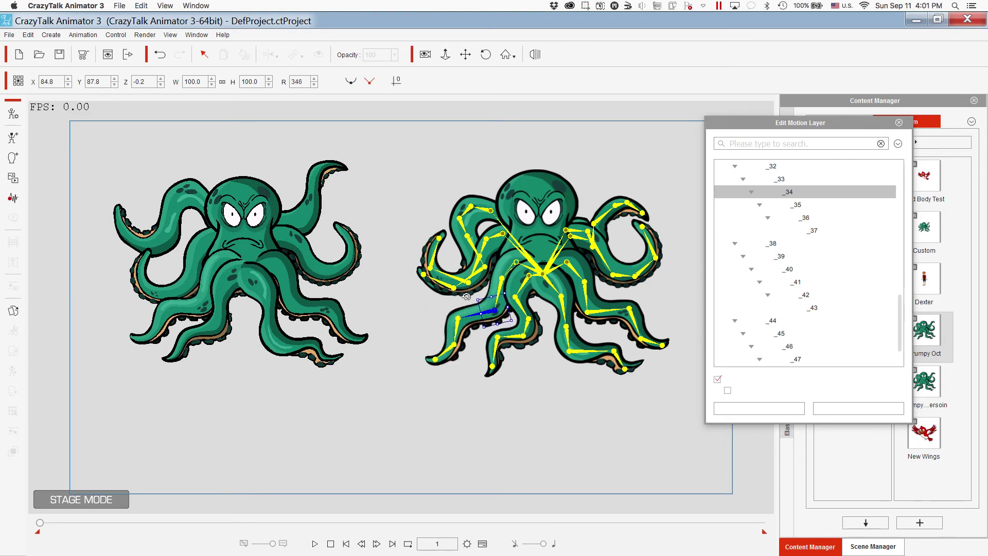
{"action": "left_click", "coordinate": [459, 325]}
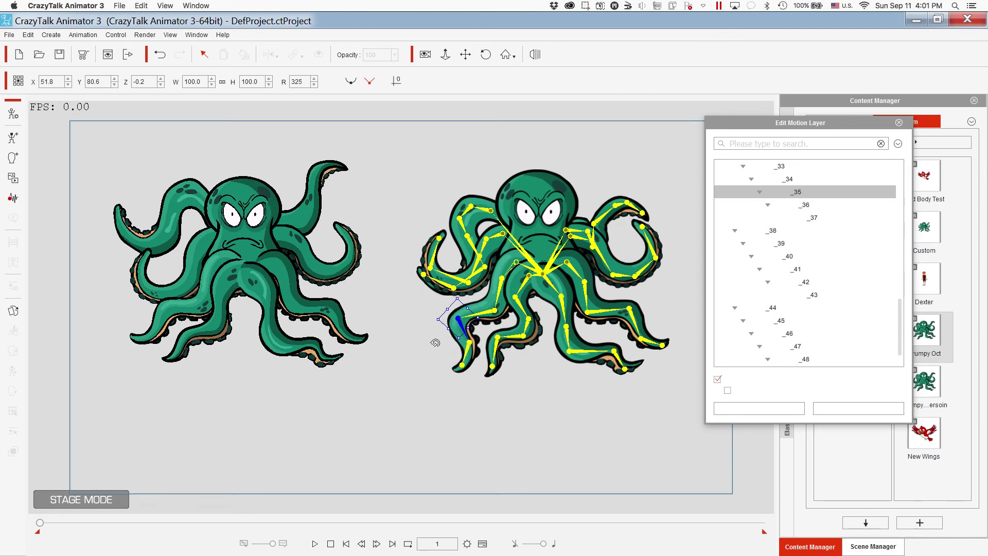
{"action": "mouse_move", "coordinate": [436, 343]}
{"action": "left_mouse_down"}
{"action": "mouse_move", "coordinate": [429, 303]}
{"action": "mouse_move", "coordinate": [437, 343]}
{"action": "left_mouse_up"}
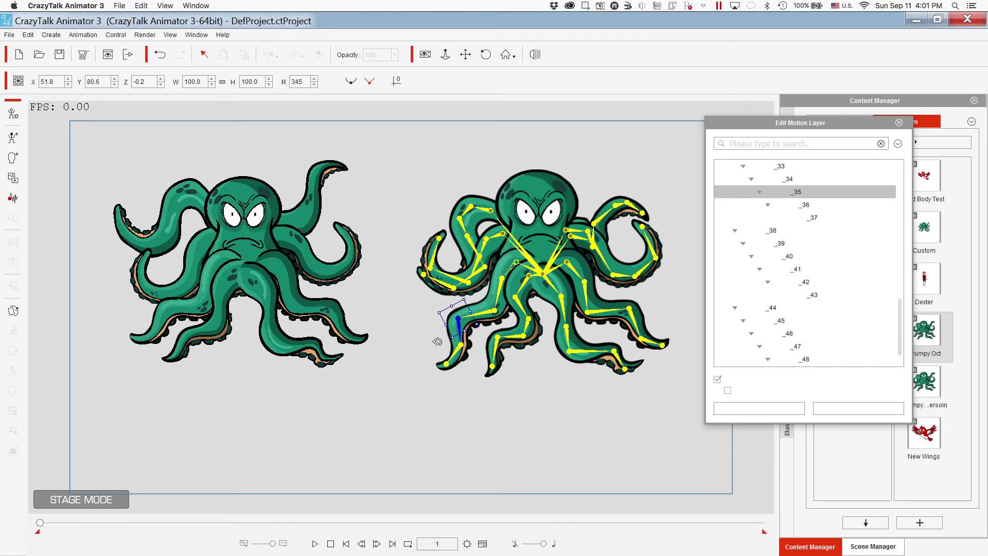
{"action": "left_click", "coordinate": [463, 350]}
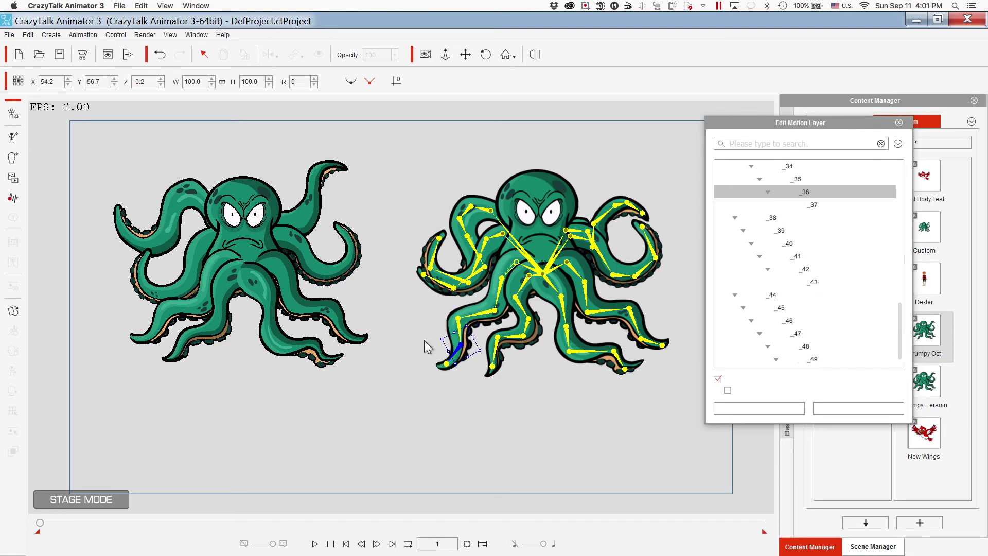
{"action": "left_click_drag", "start_coordinate": [430, 343], "coordinate": [437, 318]}
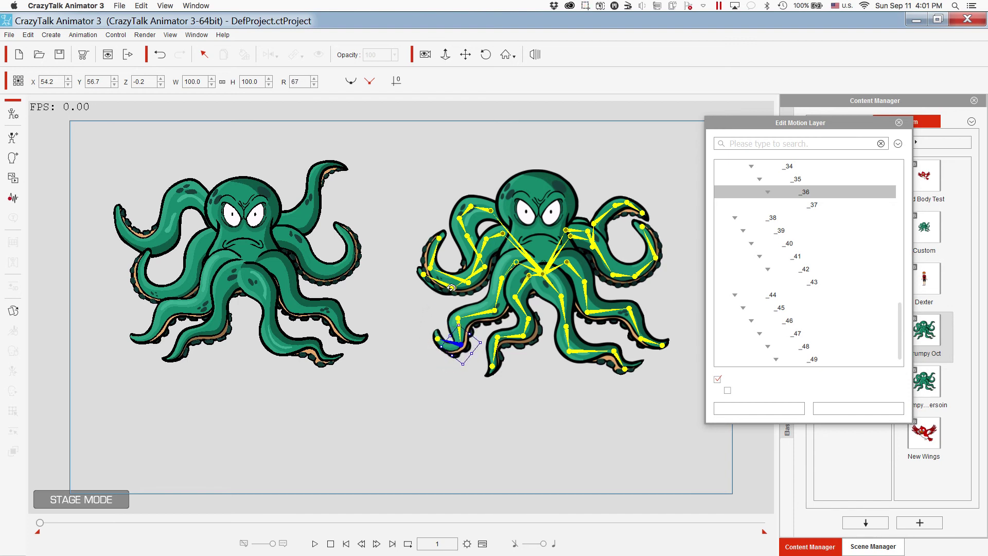
- Swing the left-side tentacle upward at bone _49 and clear the selection
{"action": "left_click", "coordinate": [453, 290]}
{"action": "left_click_drag", "start_coordinate": [435, 274], "coordinate": [440, 312]}
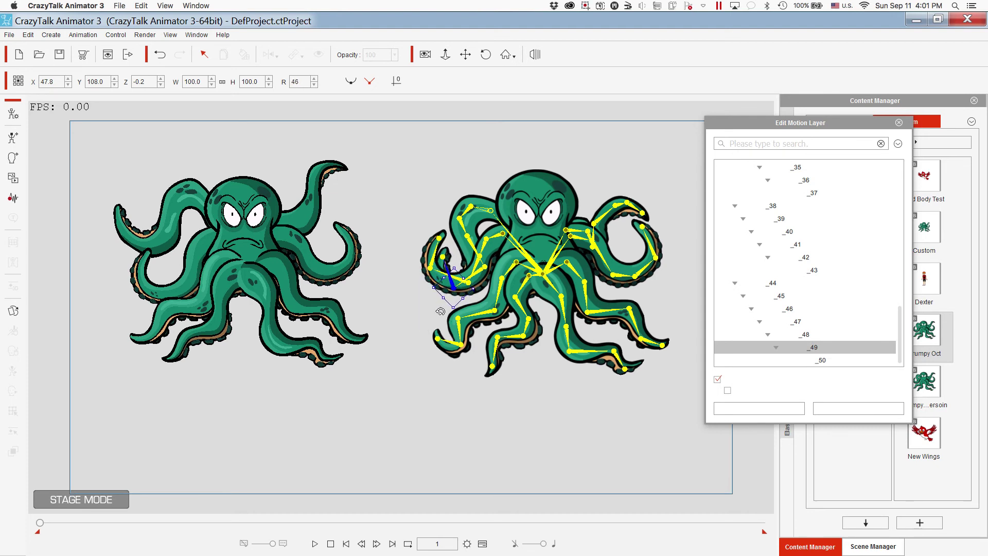
{"action": "left_click", "coordinate": [488, 242]}
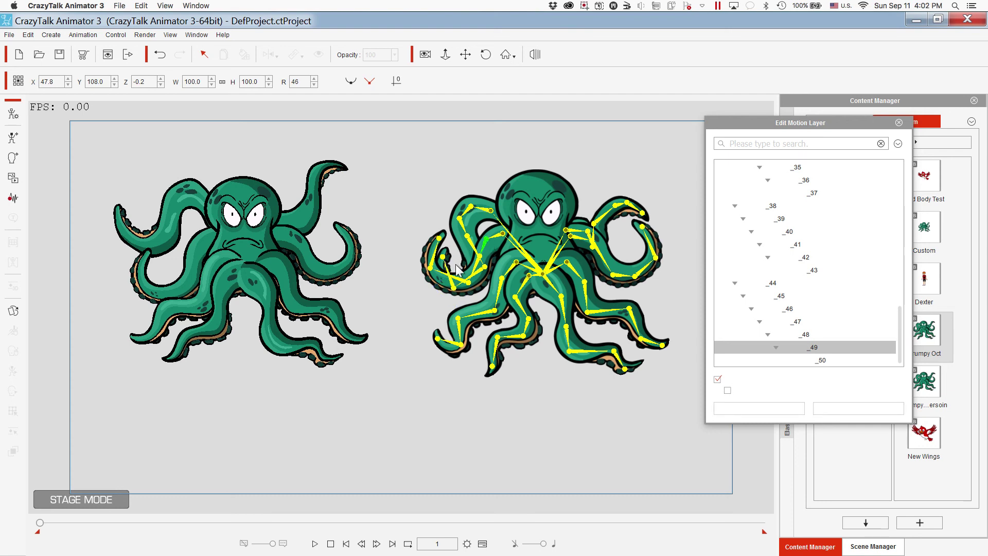
- Rotate upper-left tentacle bone _39 downward, undo it, and select tip bone _42
{"action": "left_click", "coordinate": [488, 242]}
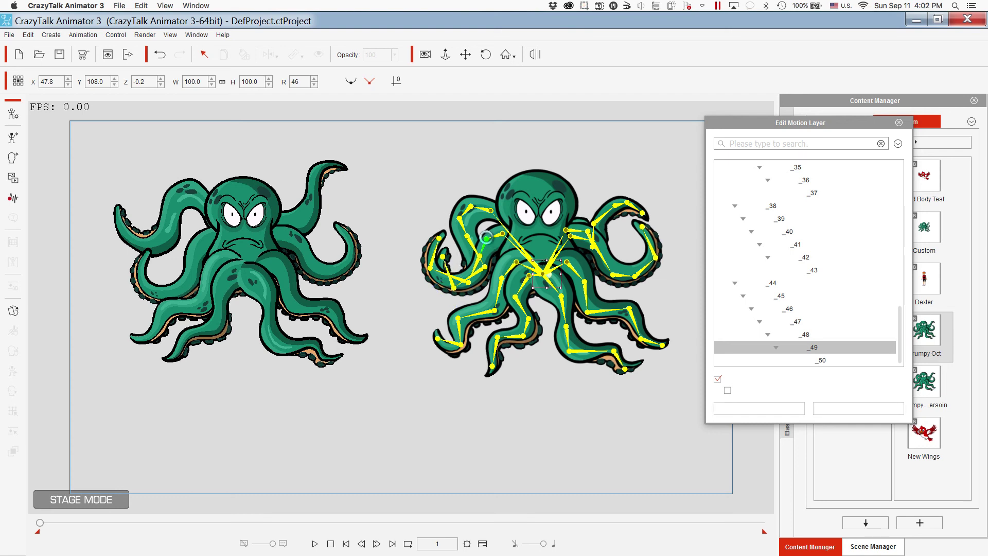
{"action": "left_click", "coordinate": [478, 247]}
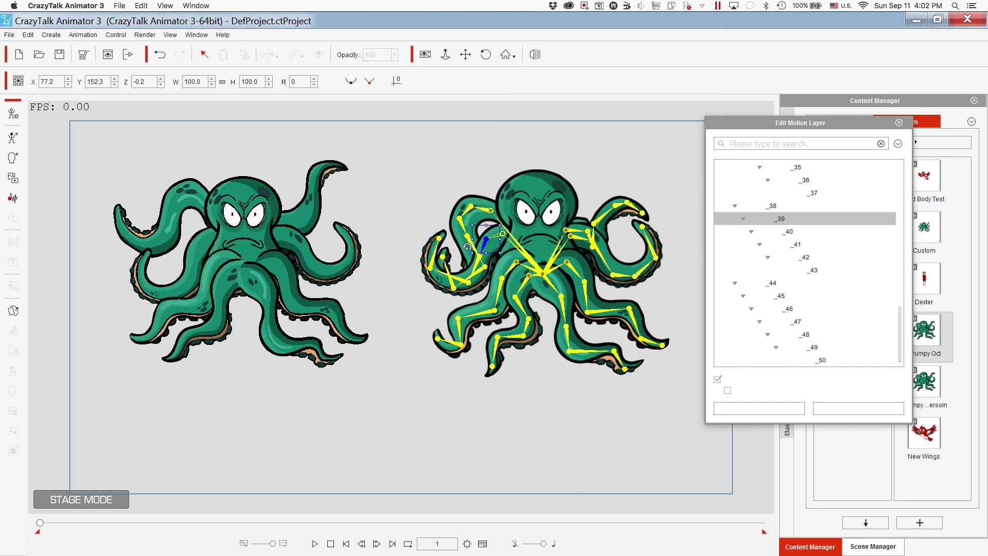
{"action": "mouse_move", "coordinate": [467, 247]}
{"action": "left_mouse_down"}
{"action": "mouse_move", "coordinate": [470, 261]}
{"action": "mouse_move", "coordinate": [463, 252]}
{"action": "left_mouse_up"}
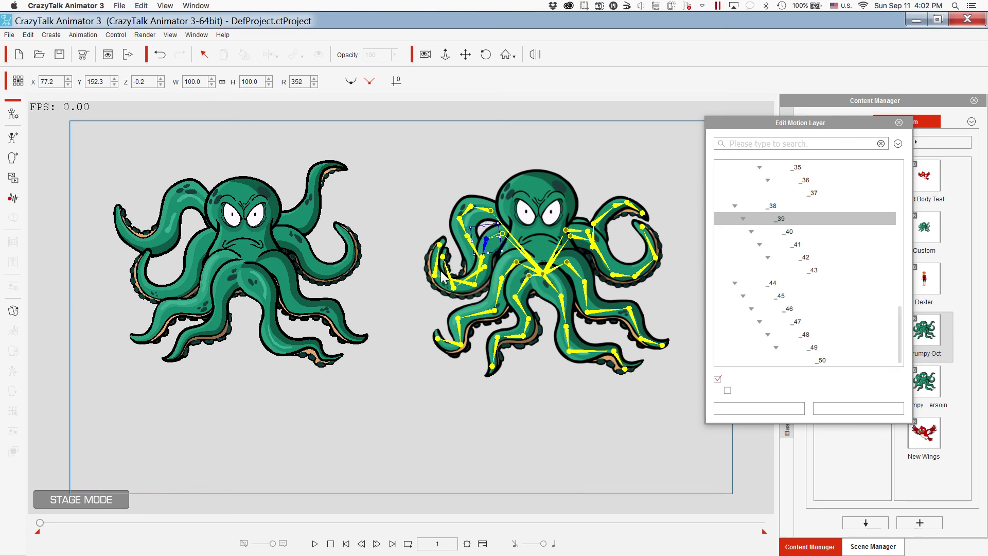
{"action": "key", "text": "ctrl+z"}
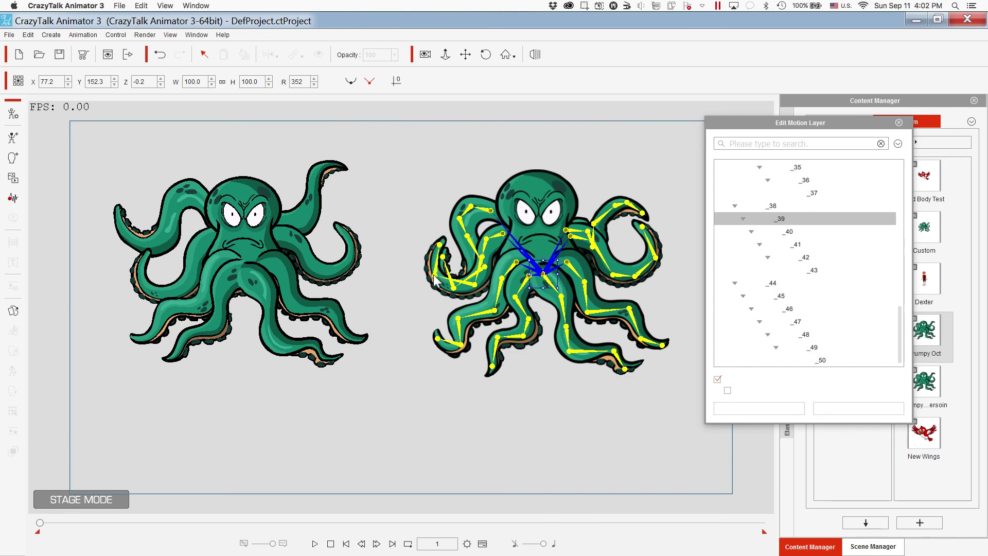
{"action": "left_click", "coordinate": [436, 280]}
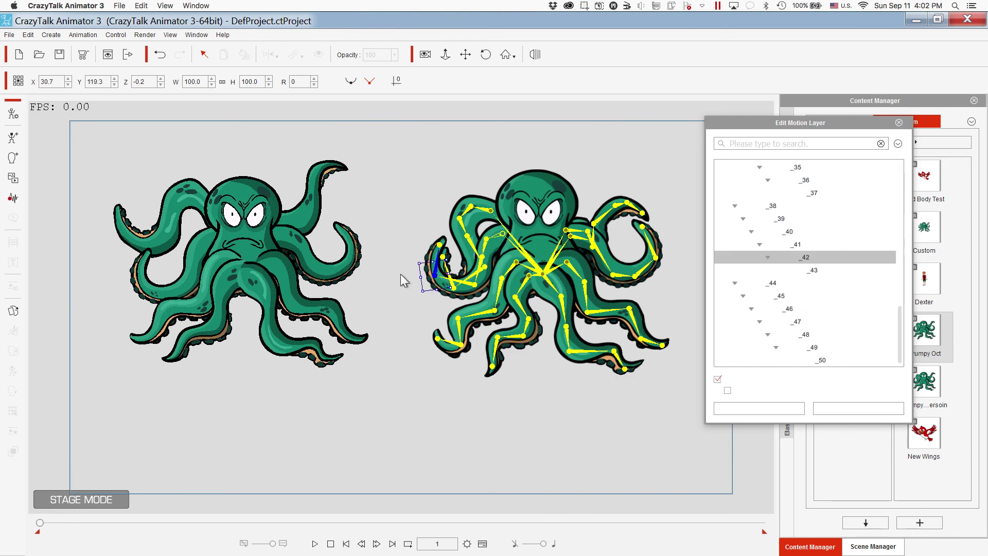